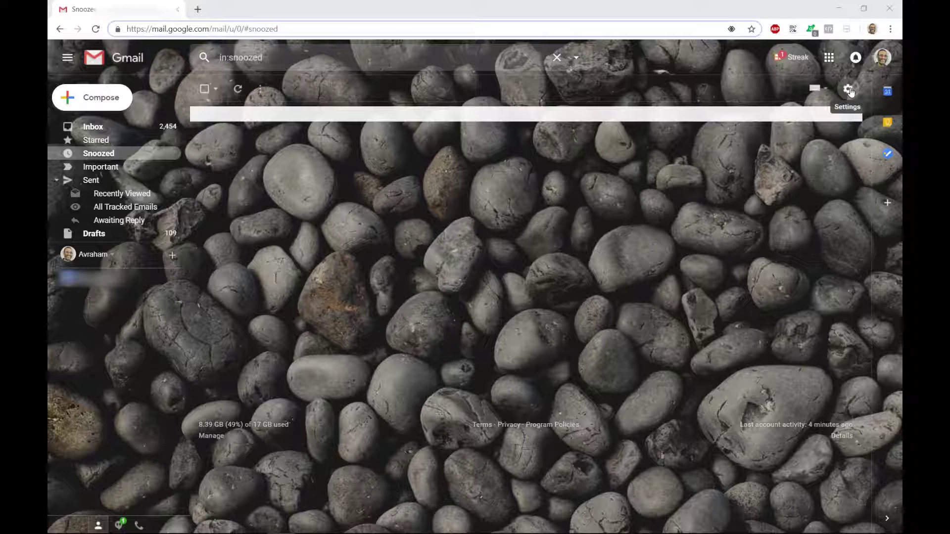
Open Gmail's quick settings menu from the gear icon above the Snoozed folder
{"action": "left_click", "coordinate": [847, 90]}
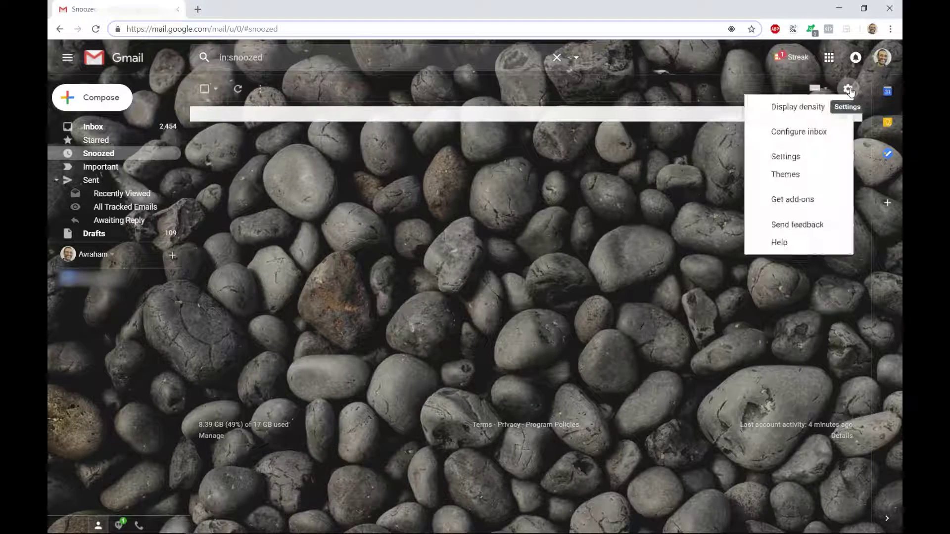
Go to the full Settings page and bring the General tab's Signature section into view
{"action": "left_click", "coordinate": [796, 157]}
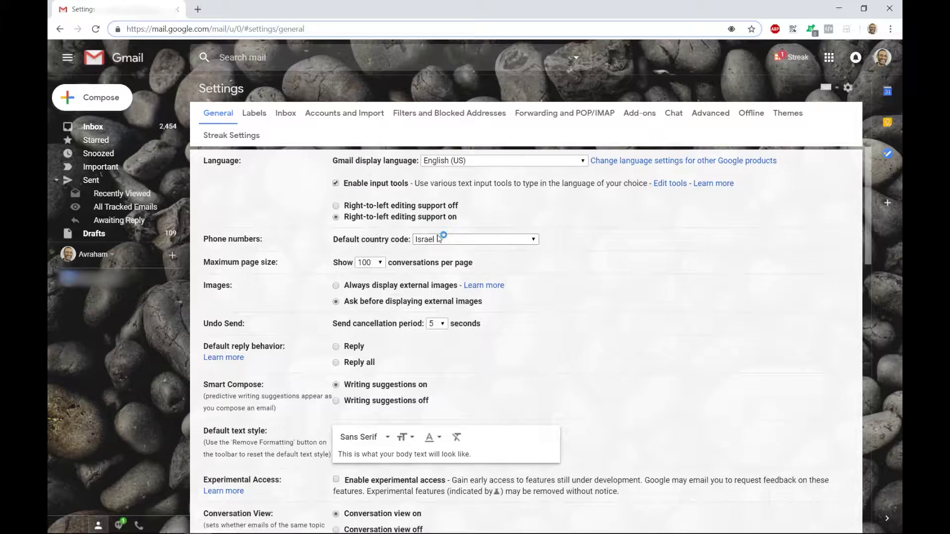
{"action": "scroll", "coordinate": [438, 239], "scroll_direction": "down", "scroll_amount": 7}
{"action": "scroll", "coordinate": [438, 239], "scroll_direction": "down", "scroll_amount": 8}
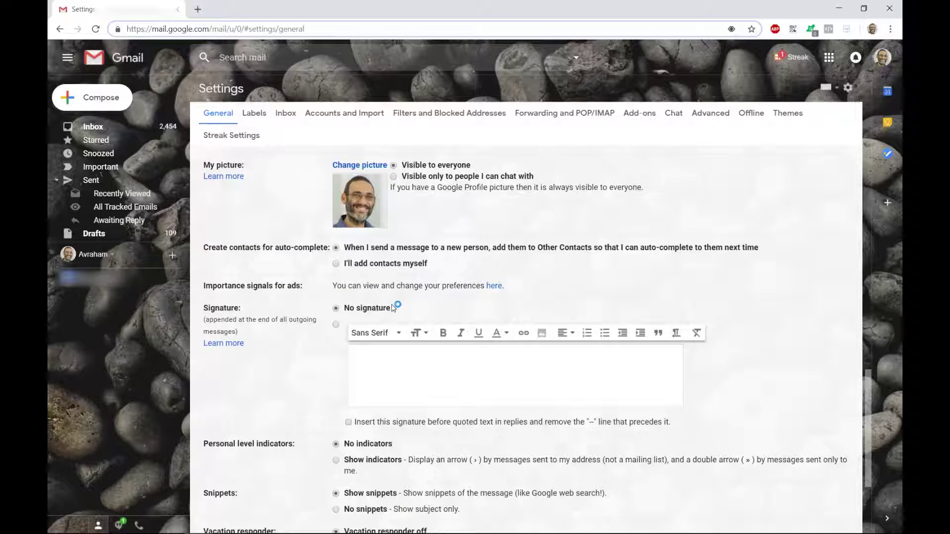
Switch from No signature to a custom signature and enter the user's name in it
{"action": "left_click", "coordinate": [336, 325]}
{"action": "left_click", "coordinate": [391, 356]}
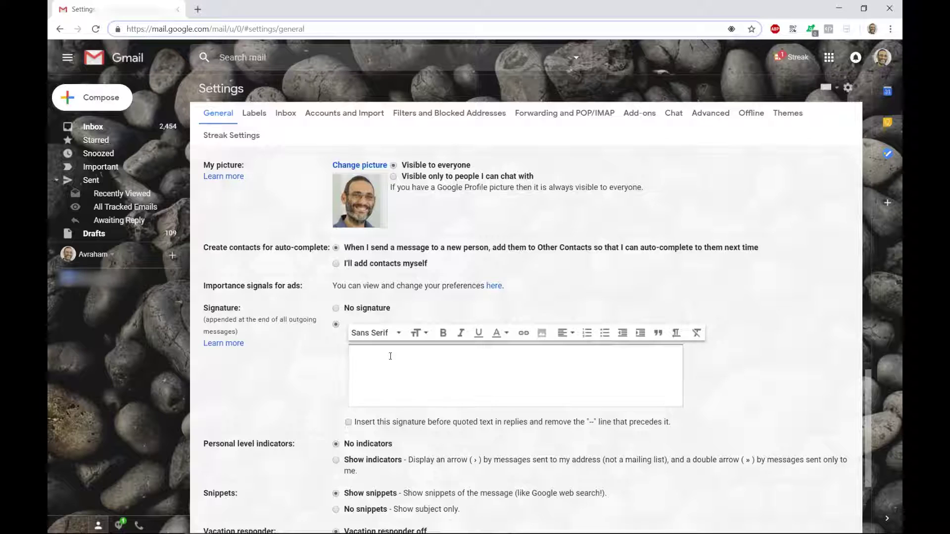
{"action": "type", "text": "Avraham"}
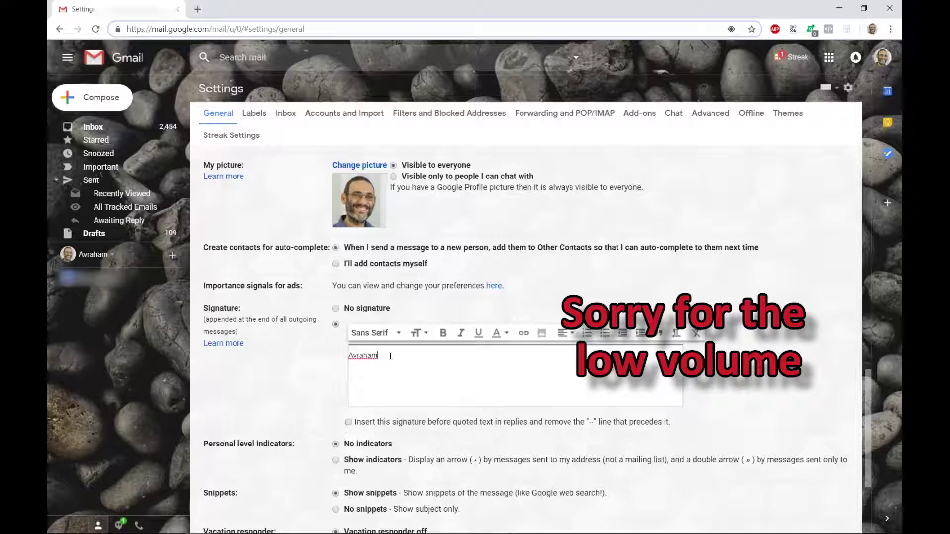
{"action": "type", "text": " O"}
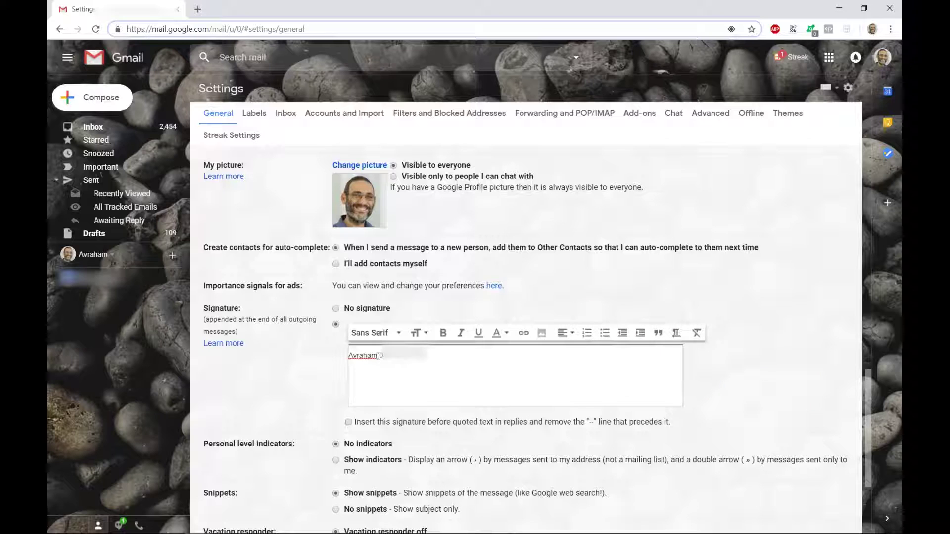
Format the signature name in Georgia font, Large size and italics
{"action": "left_click_drag", "start_coordinate": [377, 356], "coordinate": [348, 356]}
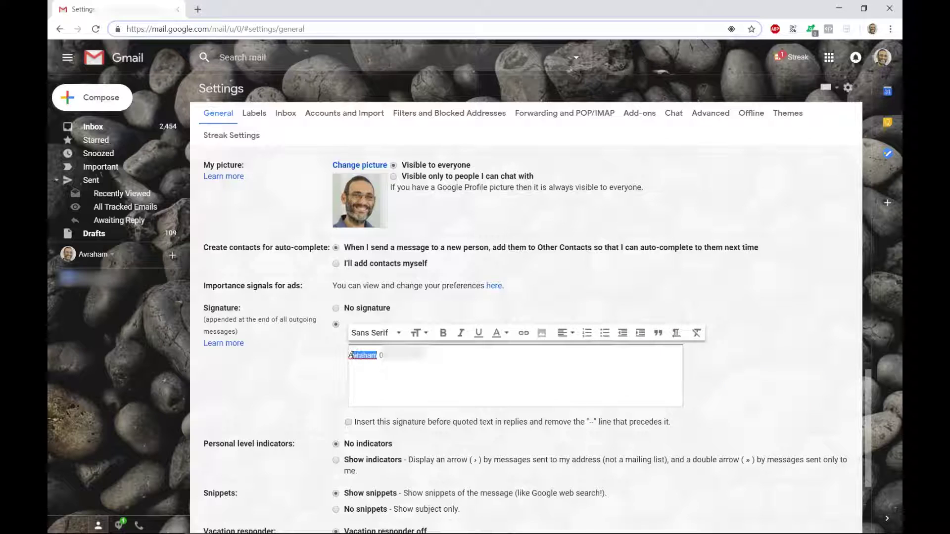
{"action": "left_click", "coordinate": [398, 334]}
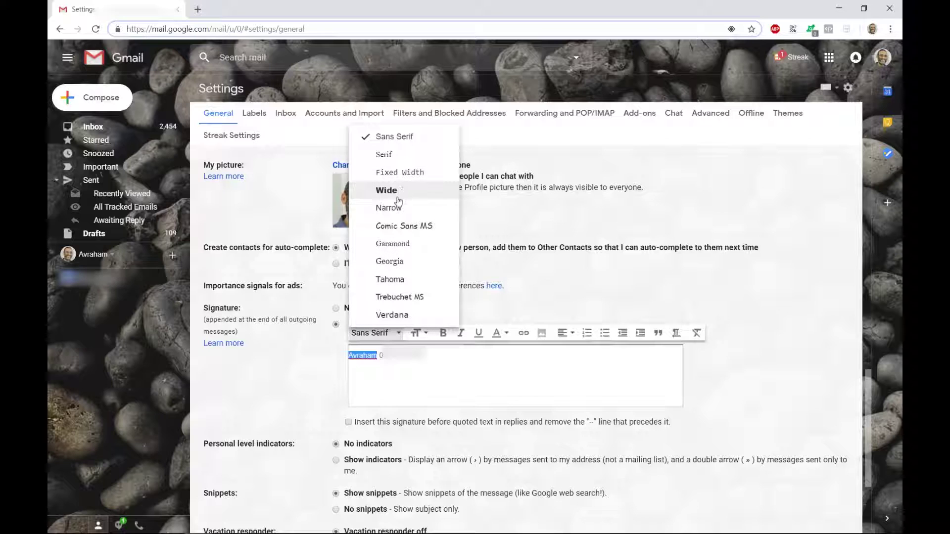
{"action": "left_click", "coordinate": [393, 262]}
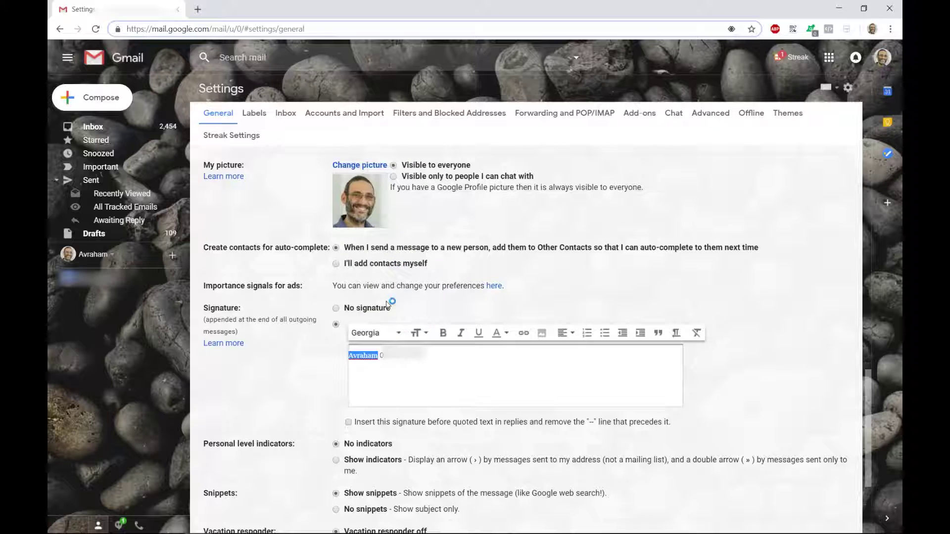
{"action": "left_click", "coordinate": [418, 332]}
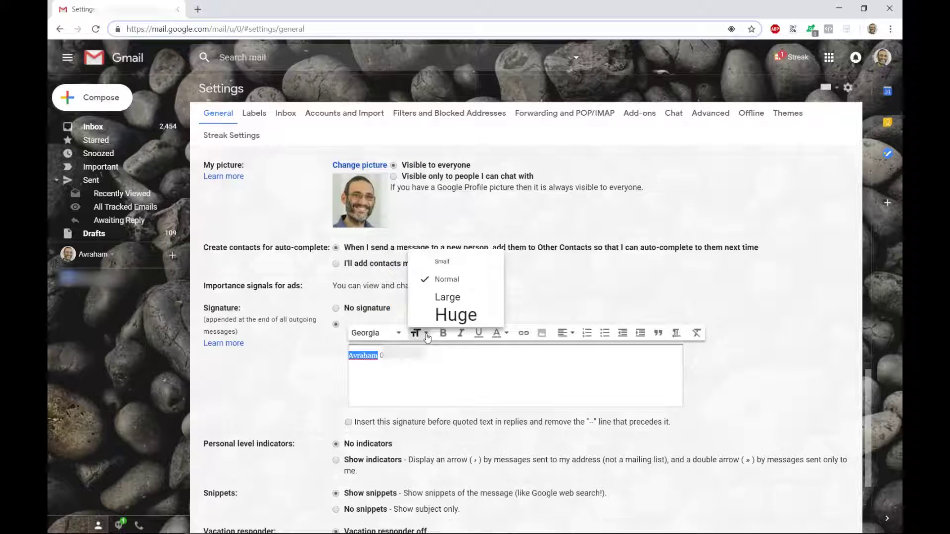
{"action": "left_click", "coordinate": [448, 300]}
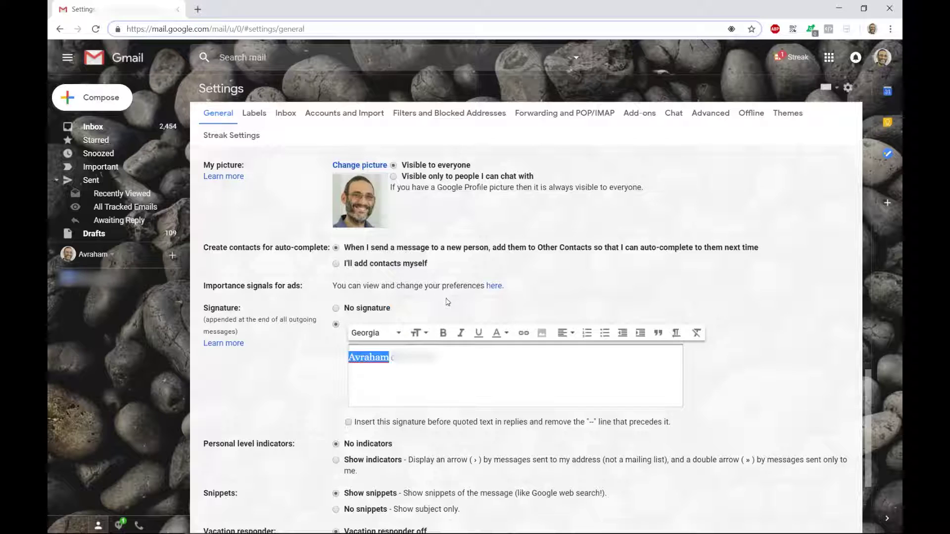
{"action": "left_click", "coordinate": [460, 332]}
{"action": "left_click", "coordinate": [469, 361]}
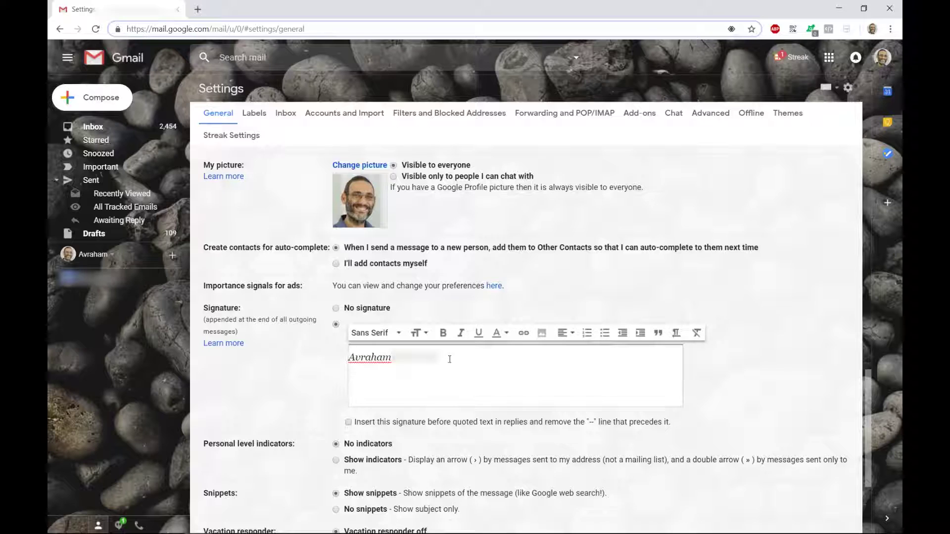
{"action": "key", "text": "Return"}
{"action": "type", "text": "www nacherphotos.com"}
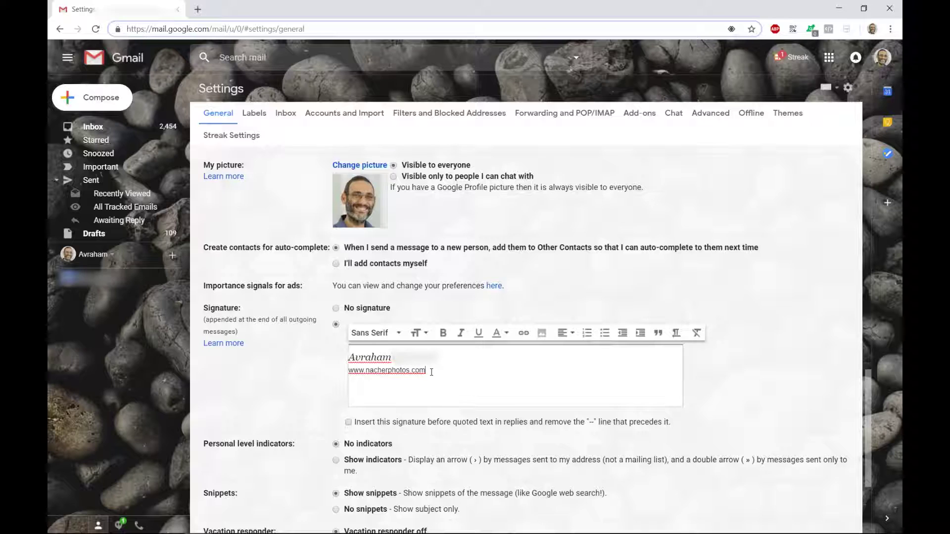
{"action": "left_click_drag", "start_coordinate": [426, 370], "coordinate": [349, 370]}
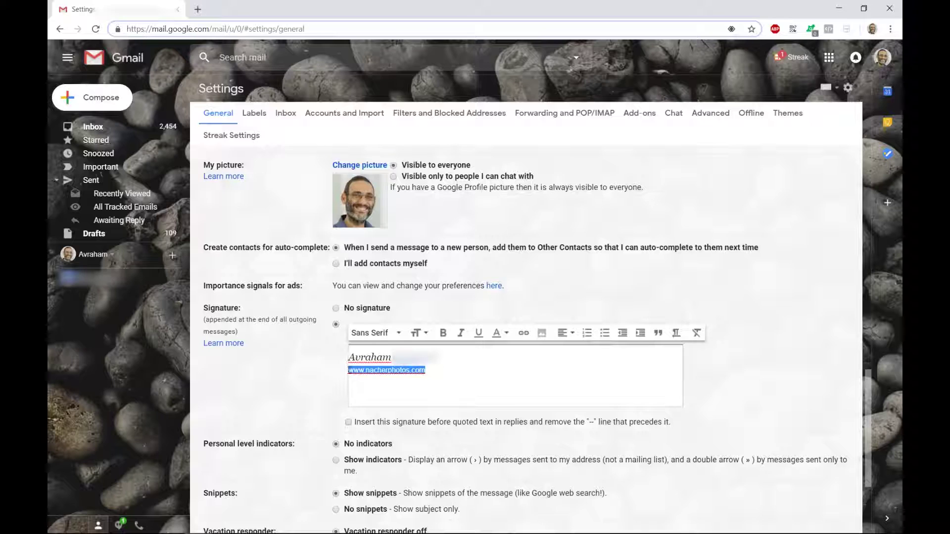
{"action": "left_click", "coordinate": [523, 333]}
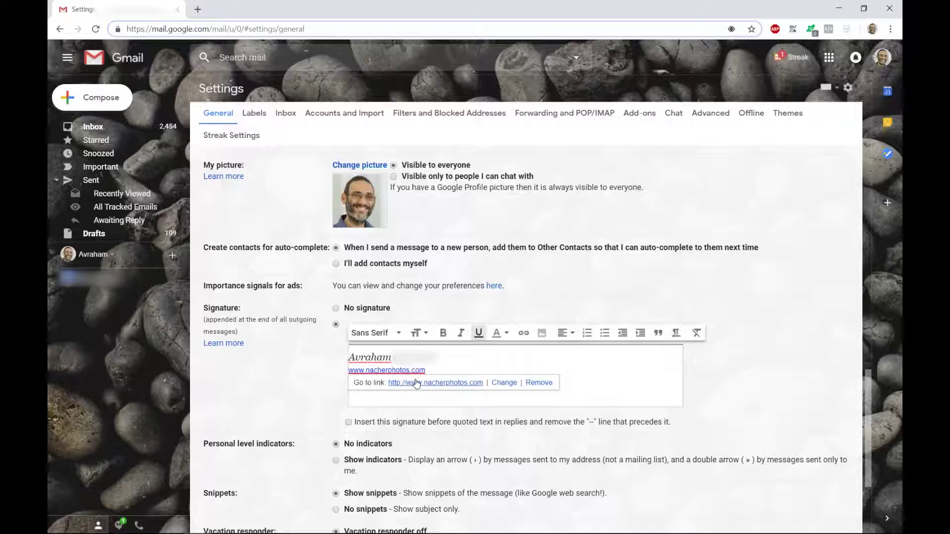
{"action": "left_click", "coordinate": [443, 369]}
{"action": "key", "text": "Return"}
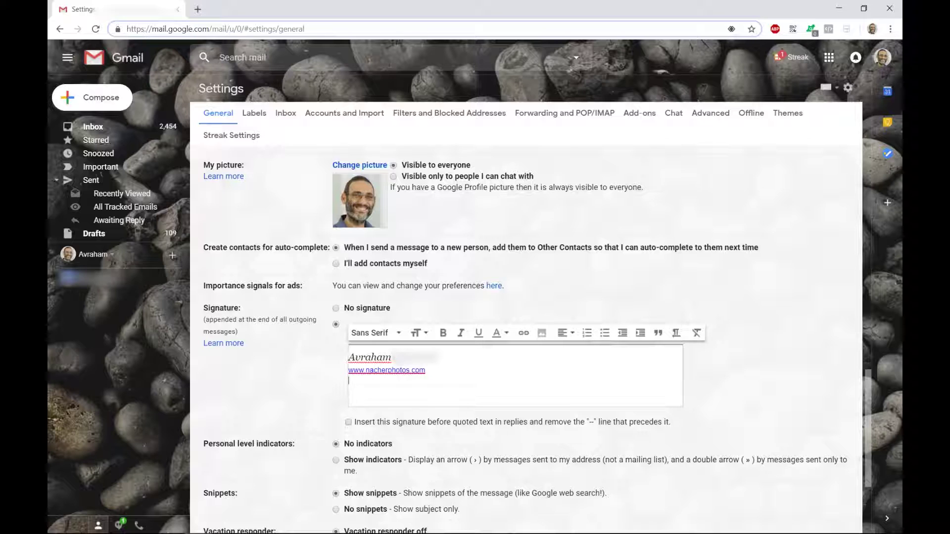
Find the logo JPG in File Explorer's Themba folder, then open Gmail's Google apps launcher
{"action": "key", "text": "alt+Tab"}
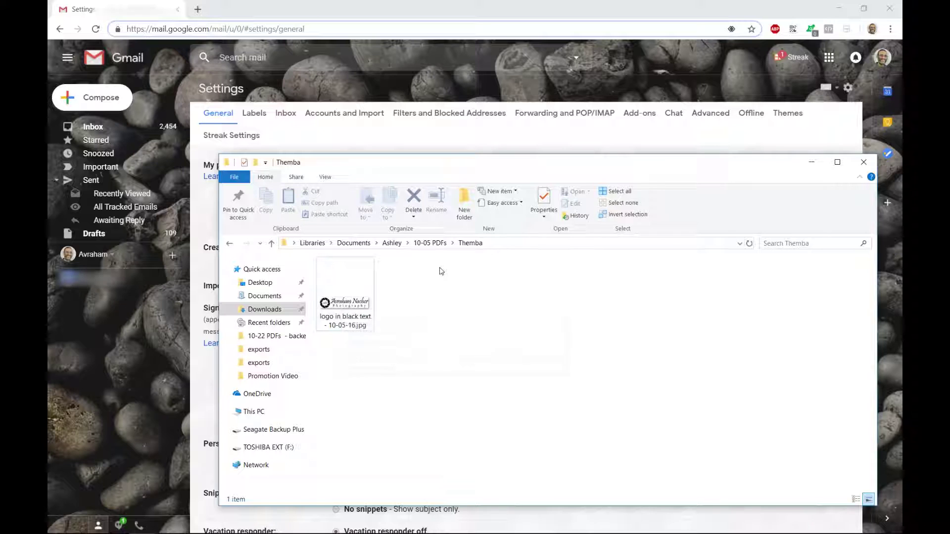
{"action": "left_click", "coordinate": [831, 59]}
{"action": "left_click", "coordinate": [831, 59]}
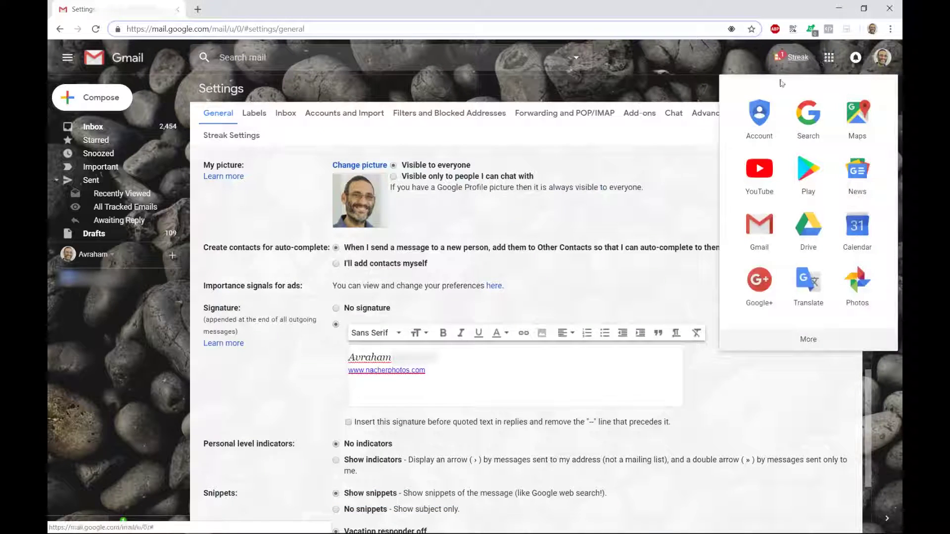
Open Google Drive and upload 'logo in black text - 10-05-16.jpg' from the Themba folder into My Drive
{"action": "left_click", "coordinate": [812, 236]}
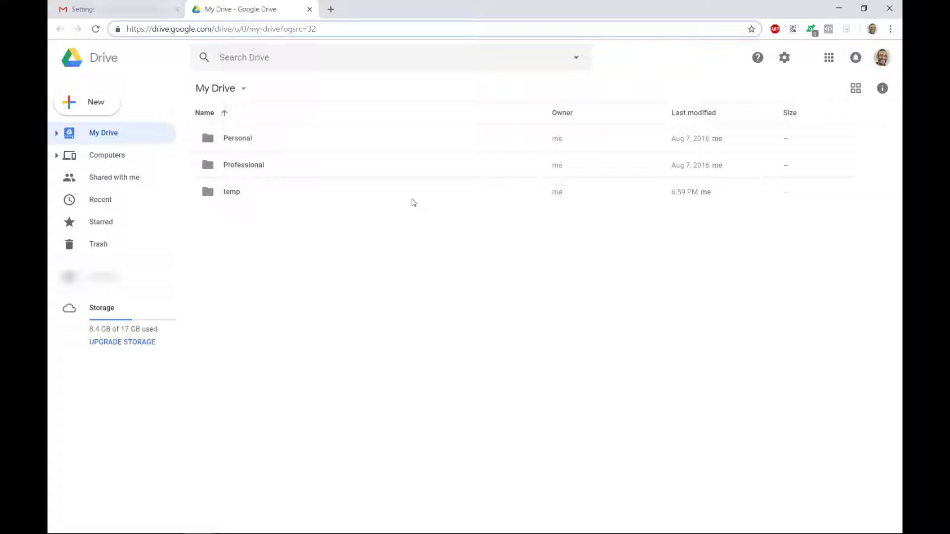
{"action": "key", "text": "alt+Tab"}
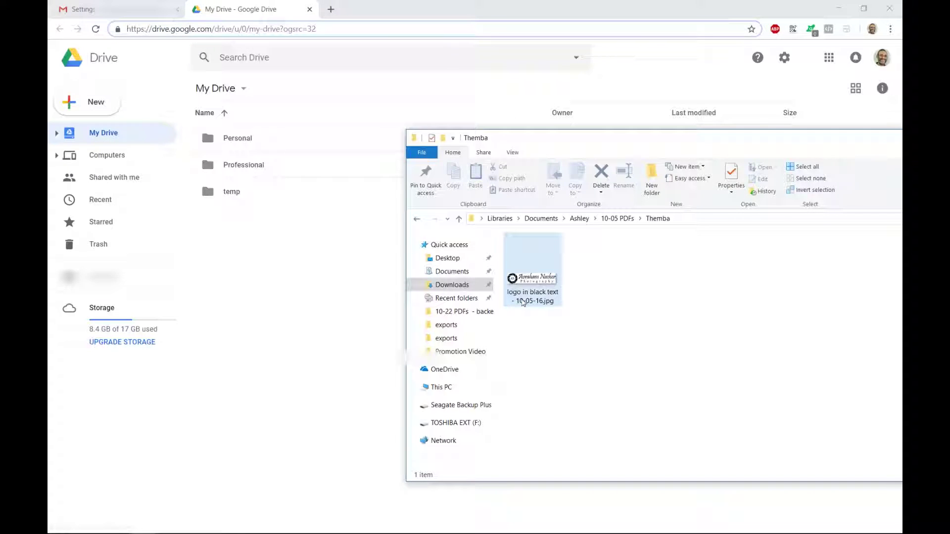
{"action": "left_click_drag", "start_coordinate": [523, 303], "coordinate": [278, 276]}
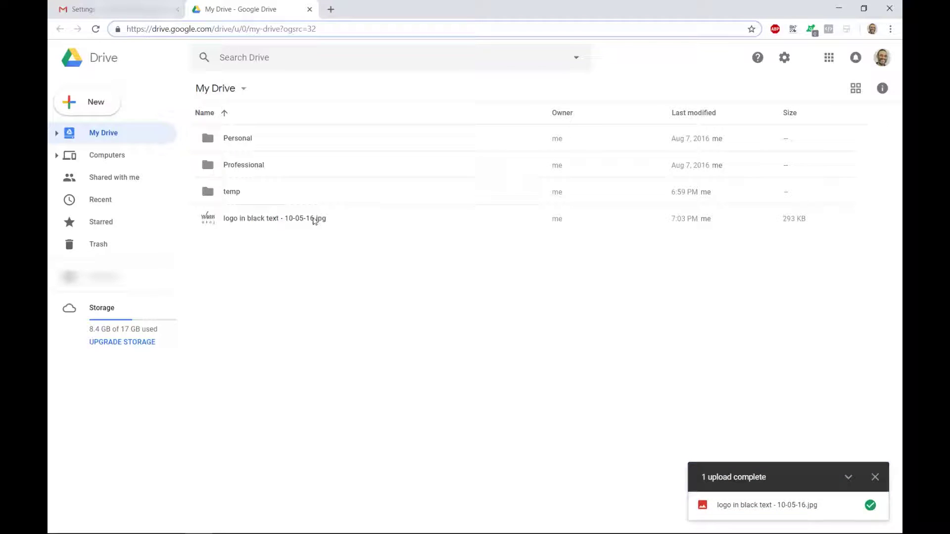
Turn on link sharing for the uploaded logo file so anyone with the link can view it
{"action": "right_click", "coordinate": [297, 220]}
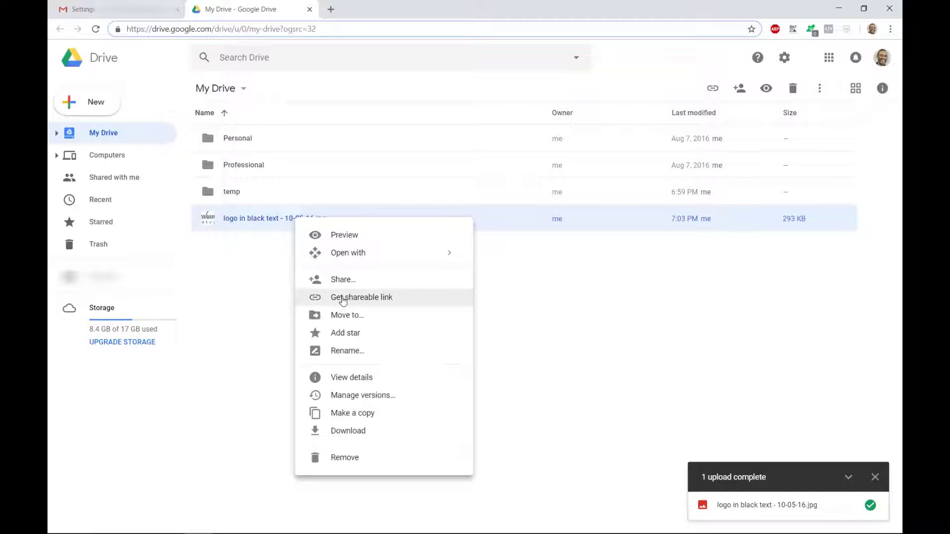
{"action": "left_click", "coordinate": [343, 298]}
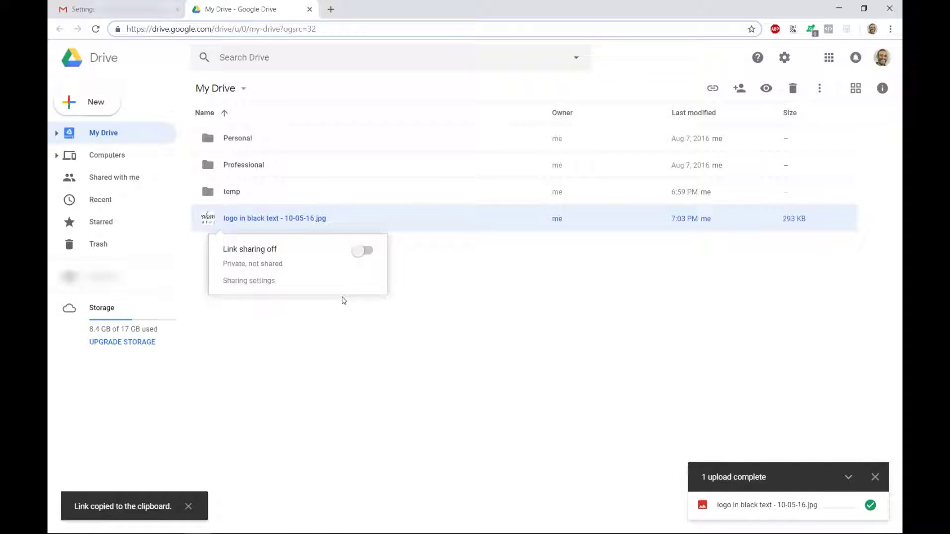
{"action": "left_click", "coordinate": [367, 253]}
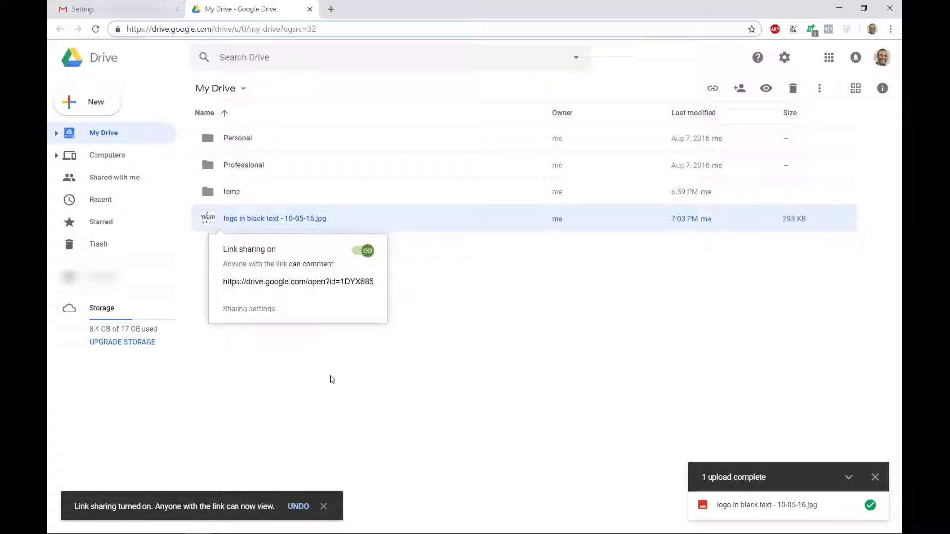
Insert the 'logo in black text' image from My Drive into the Gmail signature below the link
{"action": "left_click", "coordinate": [84, 9]}
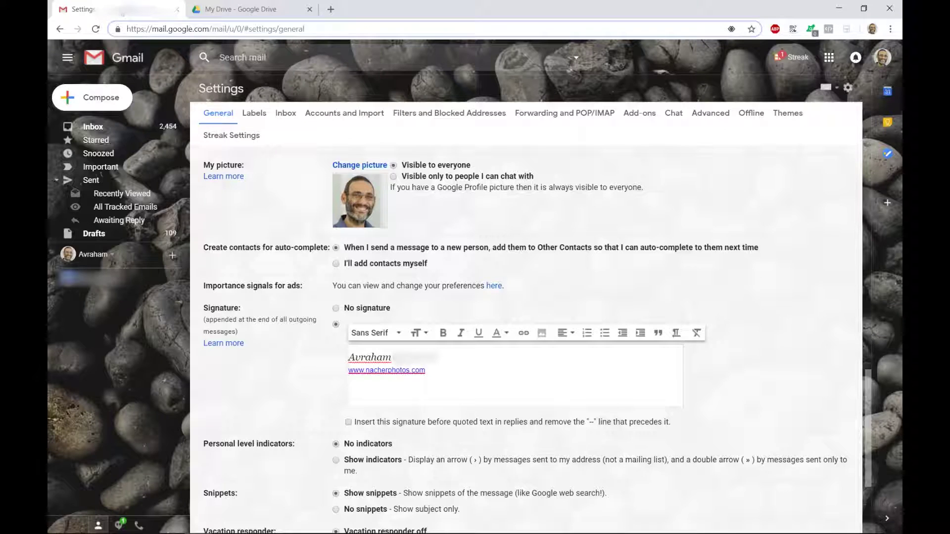
{"action": "left_click", "coordinate": [542, 334]}
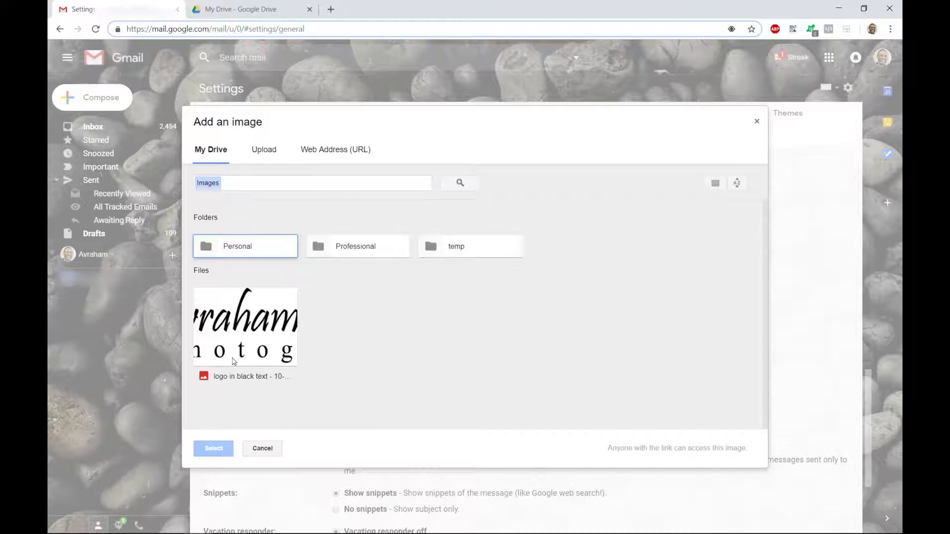
{"action": "left_click", "coordinate": [248, 339]}
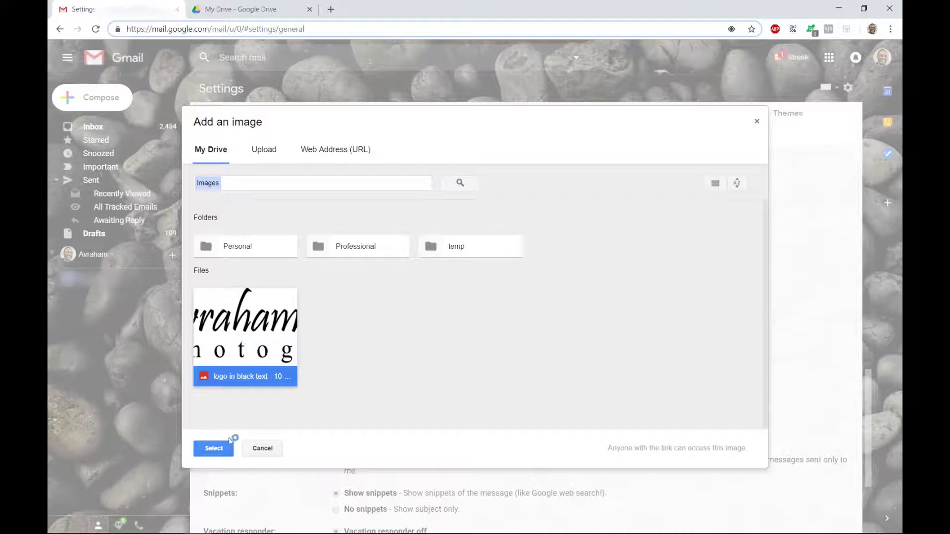
{"action": "left_click", "coordinate": [214, 448]}
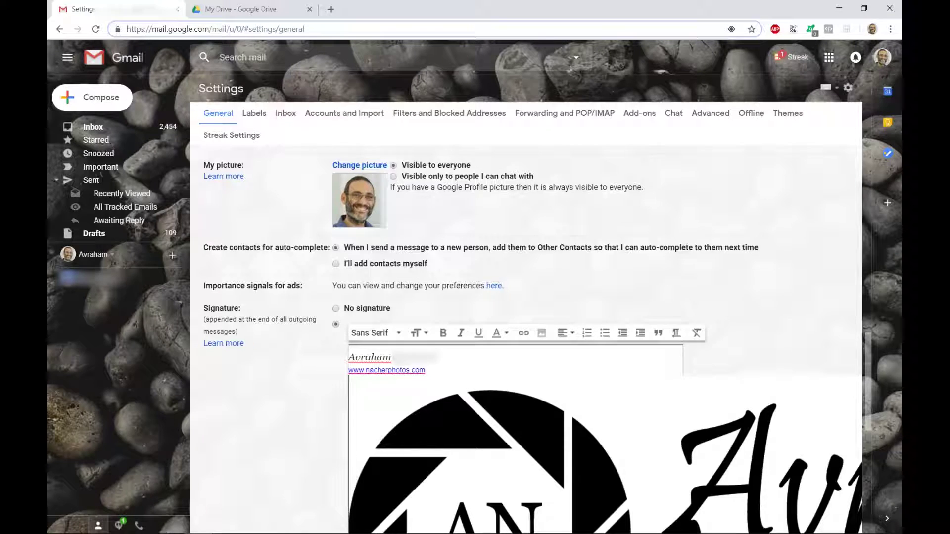
Resize the signature logo to Medium and deselect it
{"action": "scroll", "coordinate": [514, 342], "scroll_direction": "down", "scroll_amount": 5}
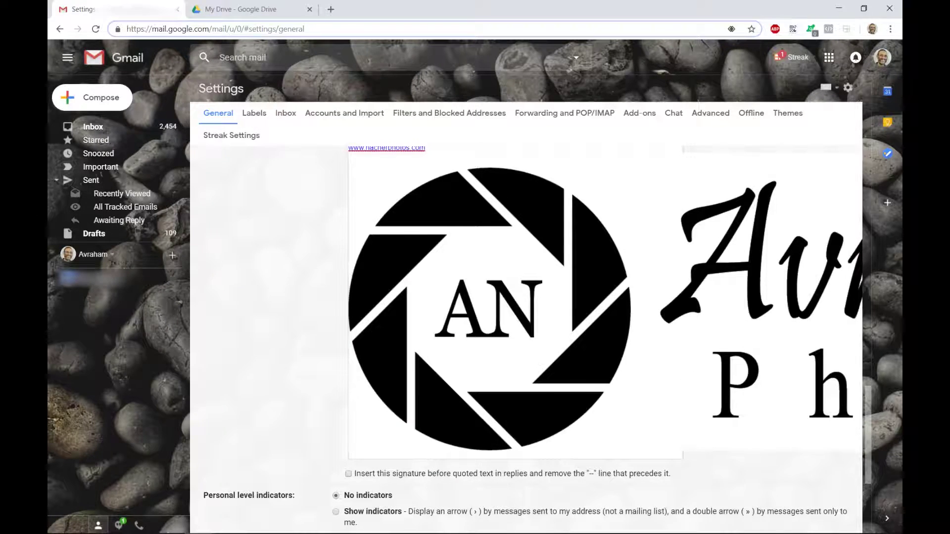
{"action": "scroll", "coordinate": [538, 426], "scroll_direction": "up", "scroll_amount": 1}
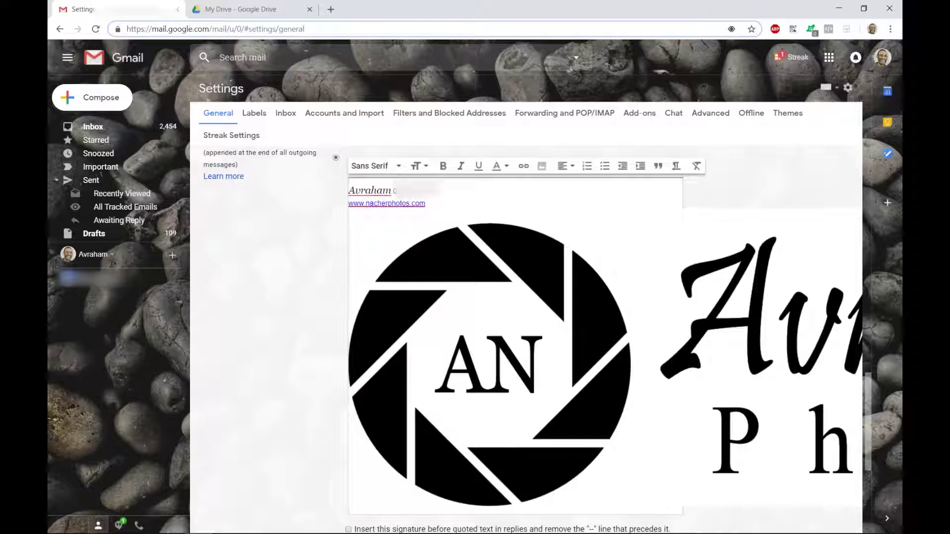
{"action": "left_click", "coordinate": [566, 345]}
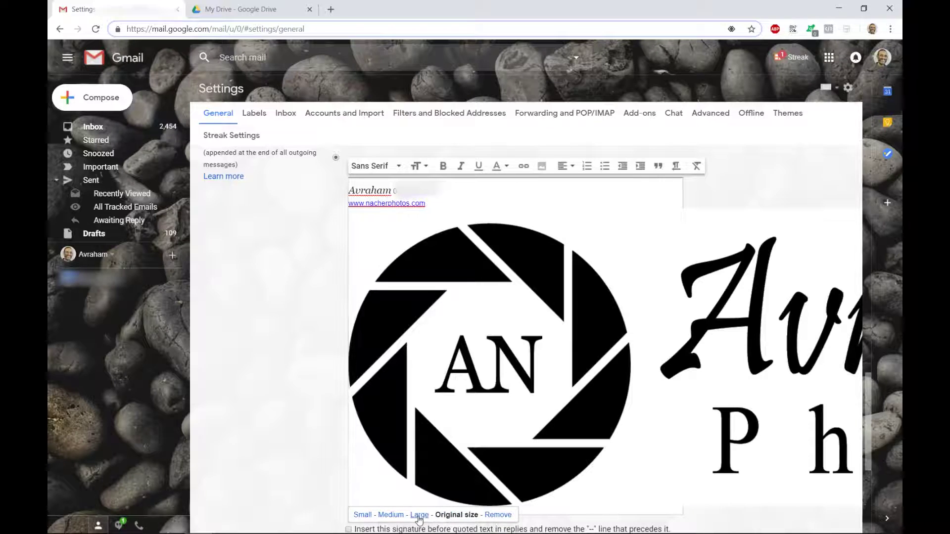
{"action": "left_click", "coordinate": [363, 515]}
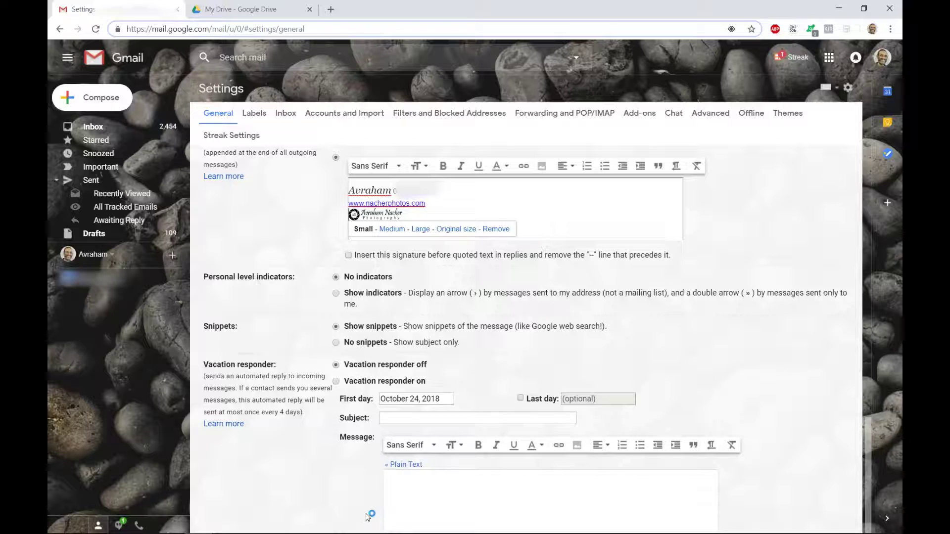
{"action": "left_click", "coordinate": [391, 229]}
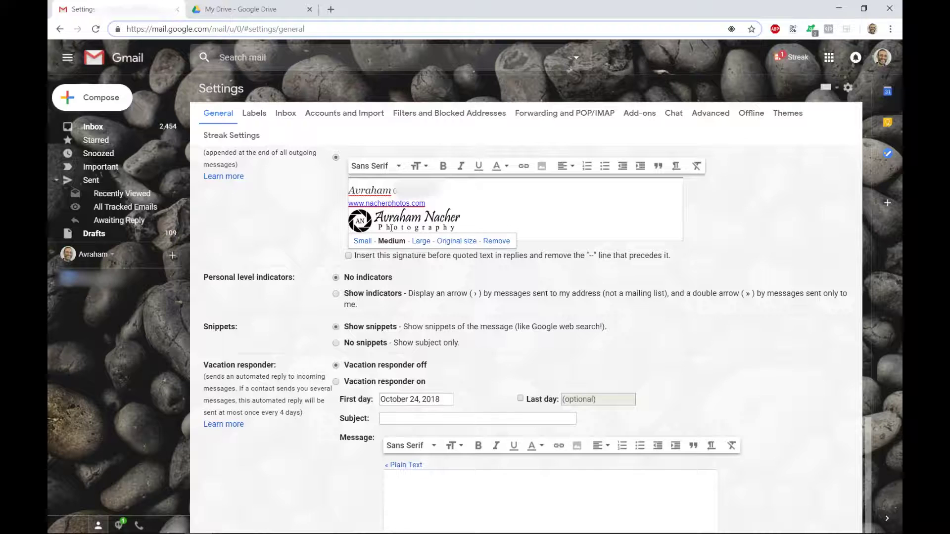
{"action": "left_click", "coordinate": [531, 212]}
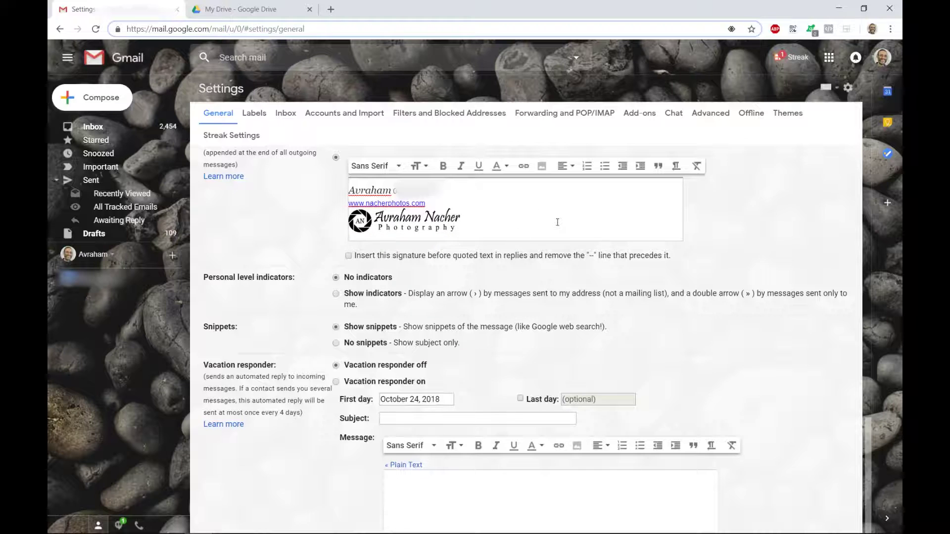
Turn on 'Insert this signature before quoted text in replies' and save changes
{"action": "scroll", "coordinate": [557, 222], "scroll_direction": "up", "scroll_amount": 1}
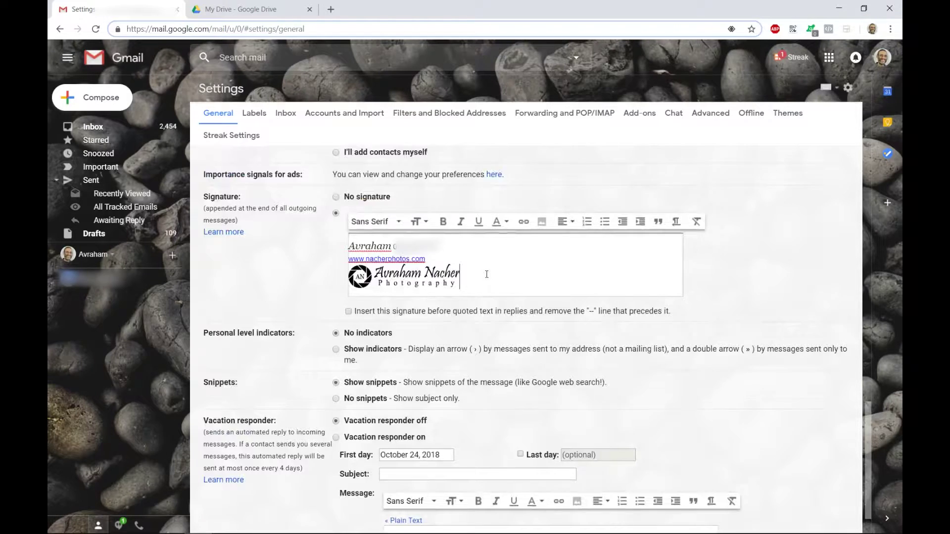
{"action": "scroll", "coordinate": [486, 274], "scroll_direction": "down", "scroll_amount": 1}
{"action": "scroll", "coordinate": [500, 329], "scroll_direction": "up", "scroll_amount": 1}
{"action": "left_click", "coordinate": [349, 311]}
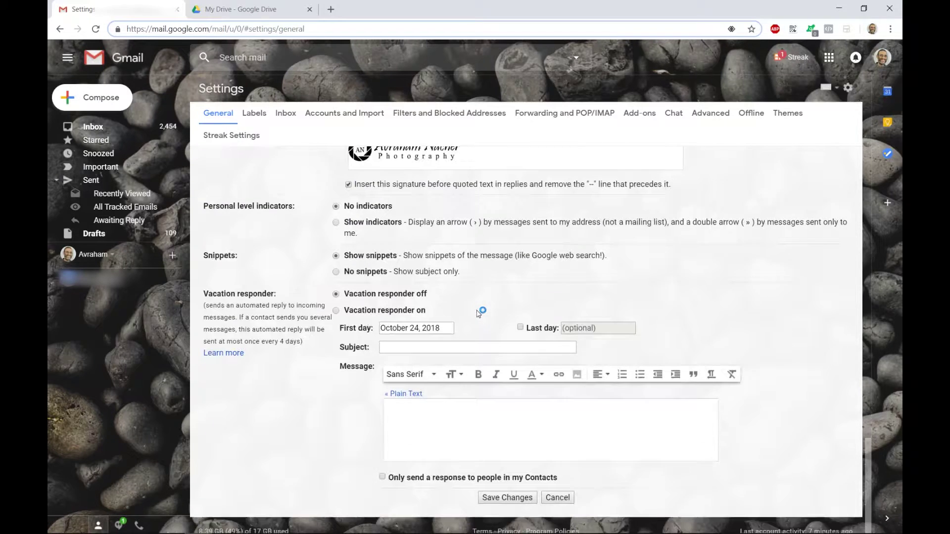
{"action": "left_click", "coordinate": [511, 497]}
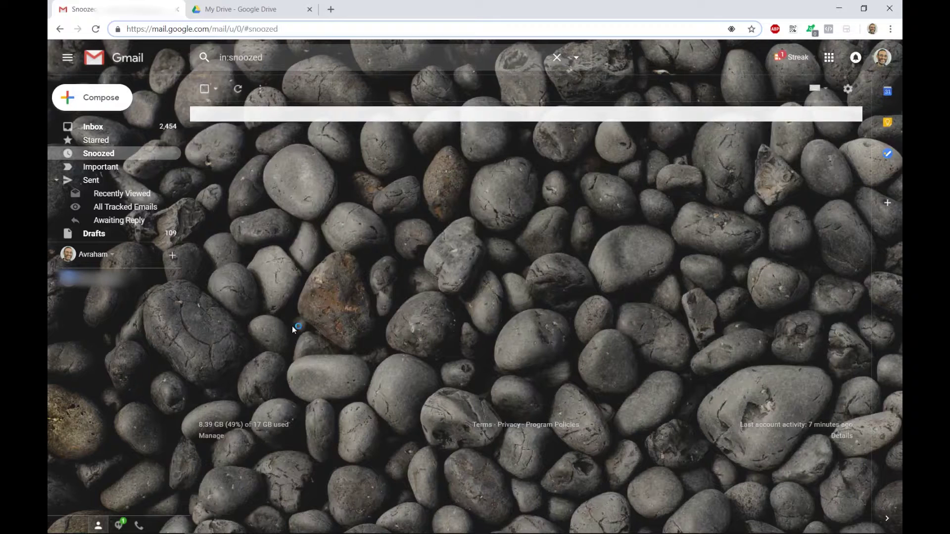
Start a new message to confirm the italic name, website link and logo appear
{"action": "left_click", "coordinate": [92, 99]}
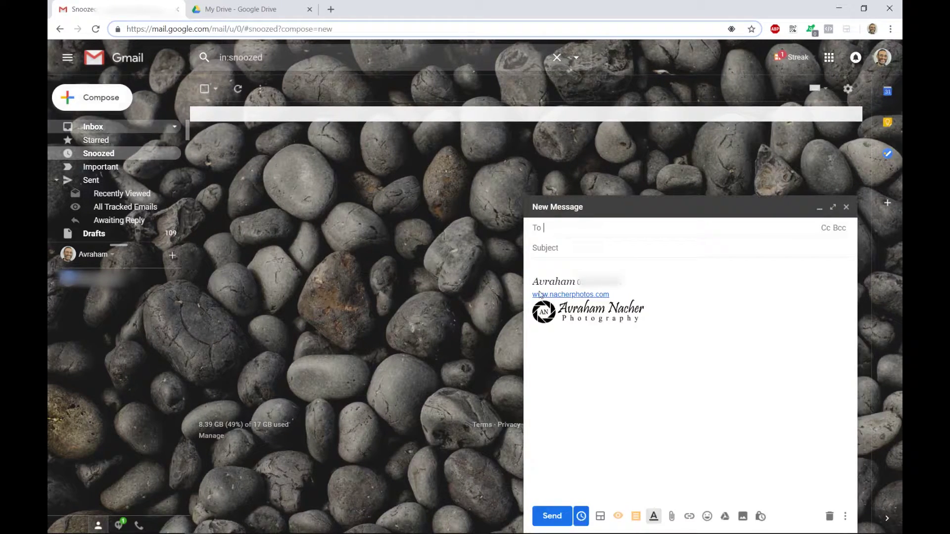